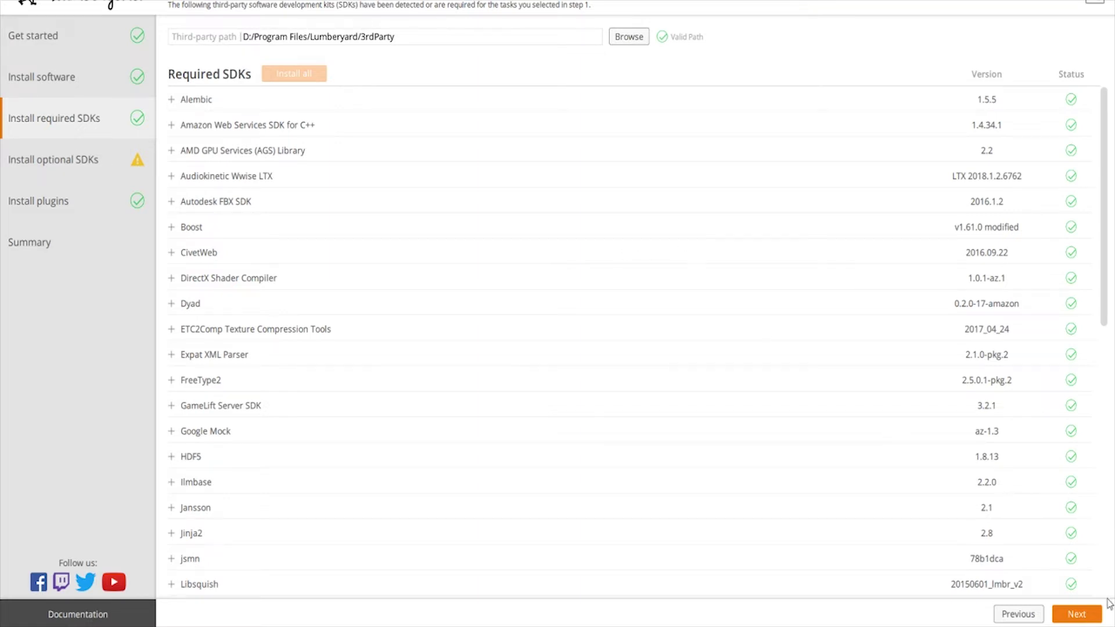
Advance to the optional SDKs page and read the Clang and PhysX SDK descriptions.
left_click(1077, 613)
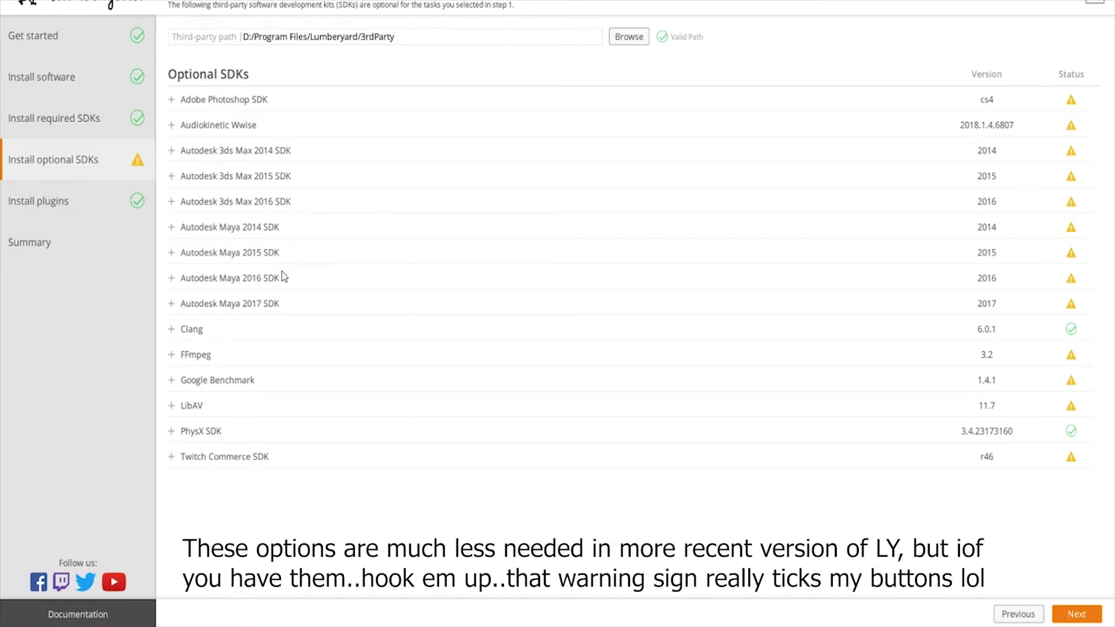
left_click(171, 329)
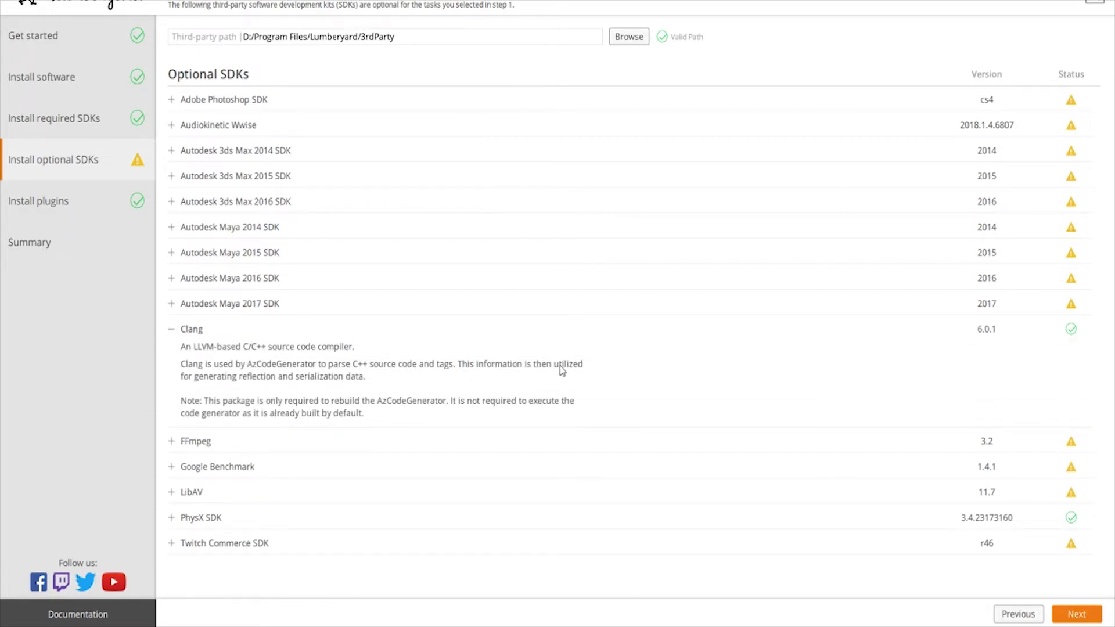
left_click(172, 330)
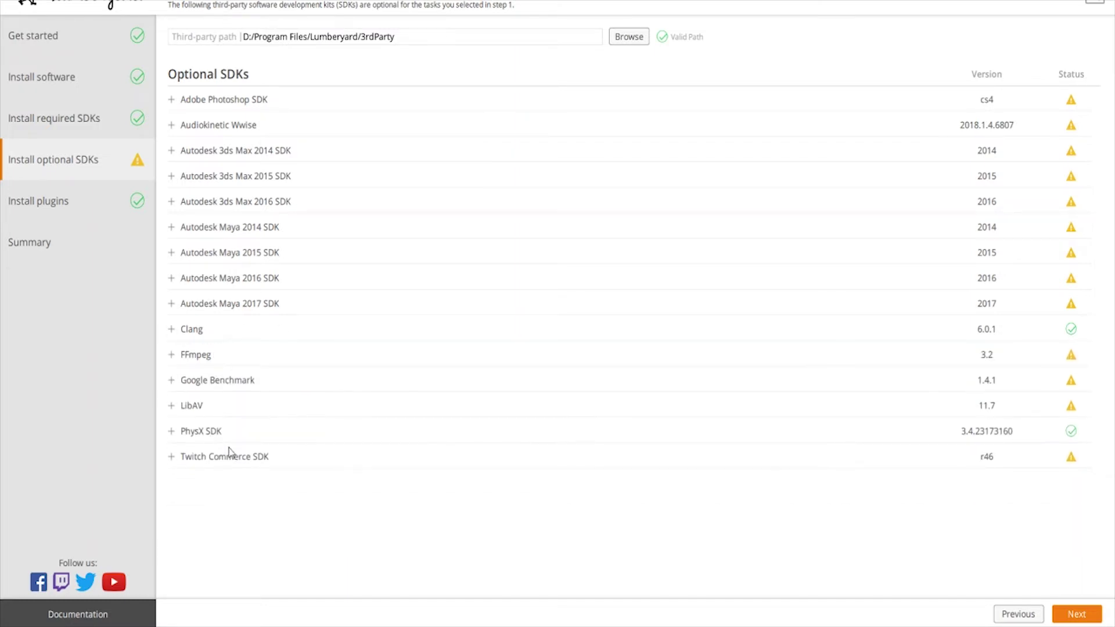
left_click(172, 431)
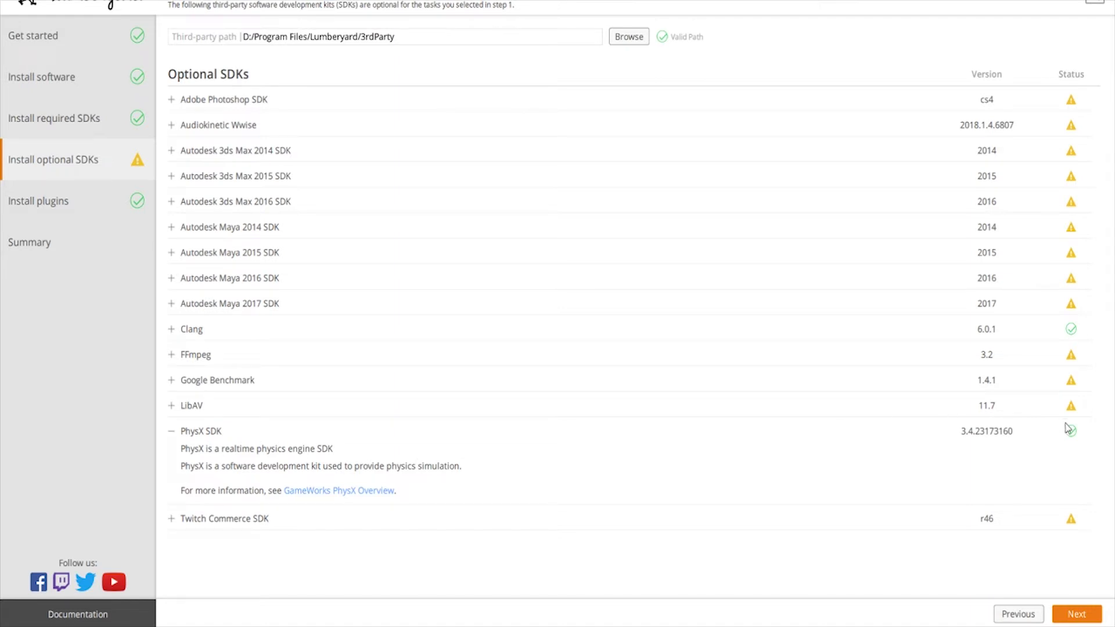
left_click(220, 433)
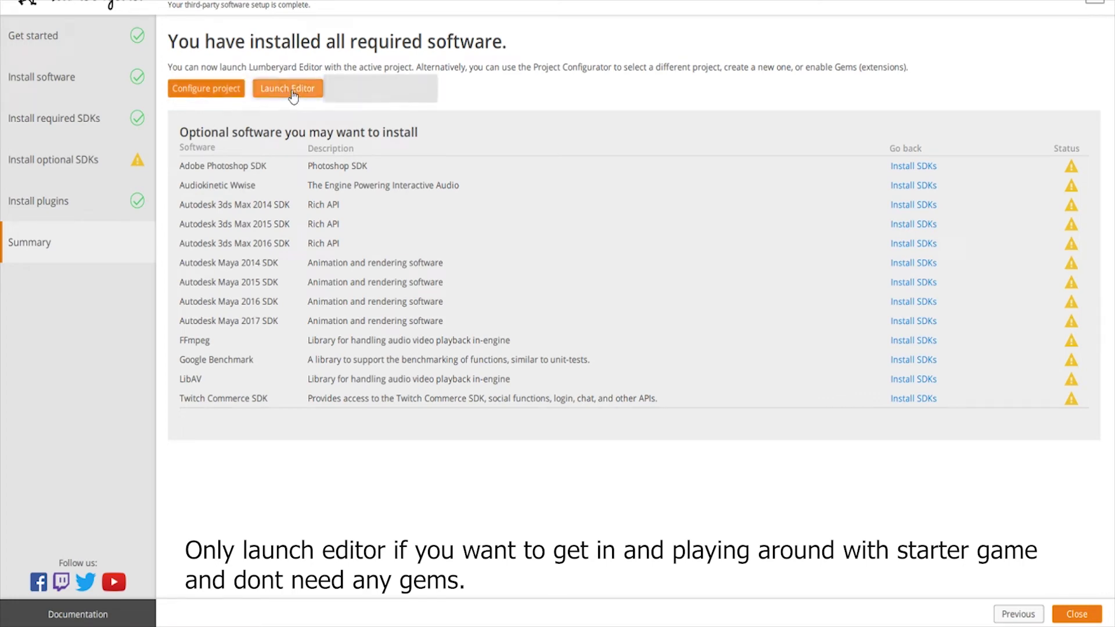
Launch the Project Configurator from the Summary page with Configure project.
left_click(187, 97)
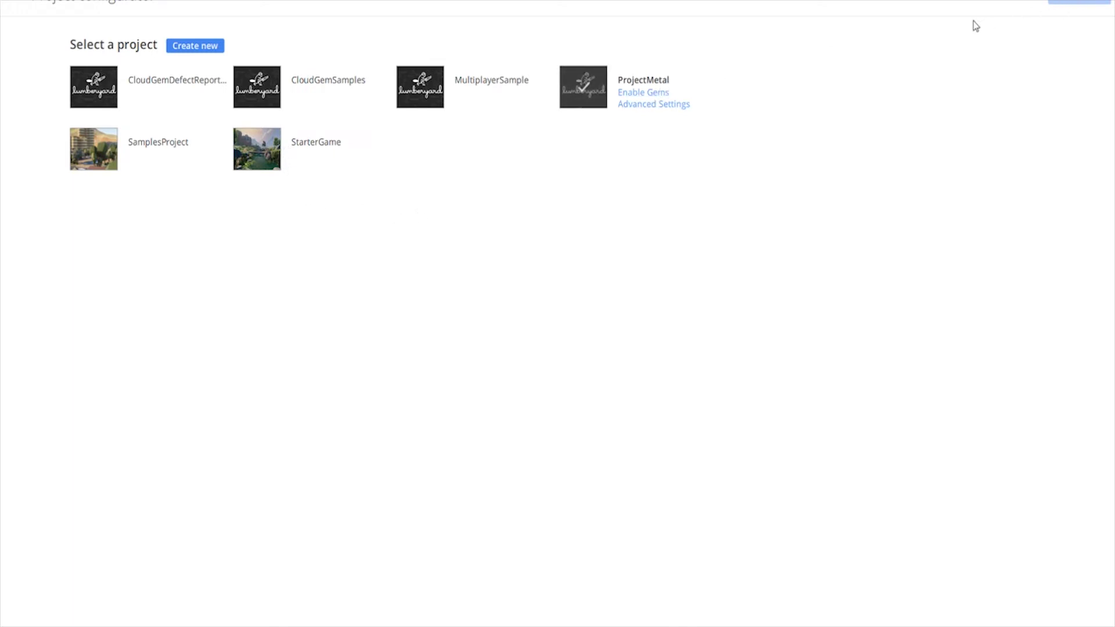
Set StarterGame as default, then switch the default project to ProjectMetal.
left_click(256, 151)
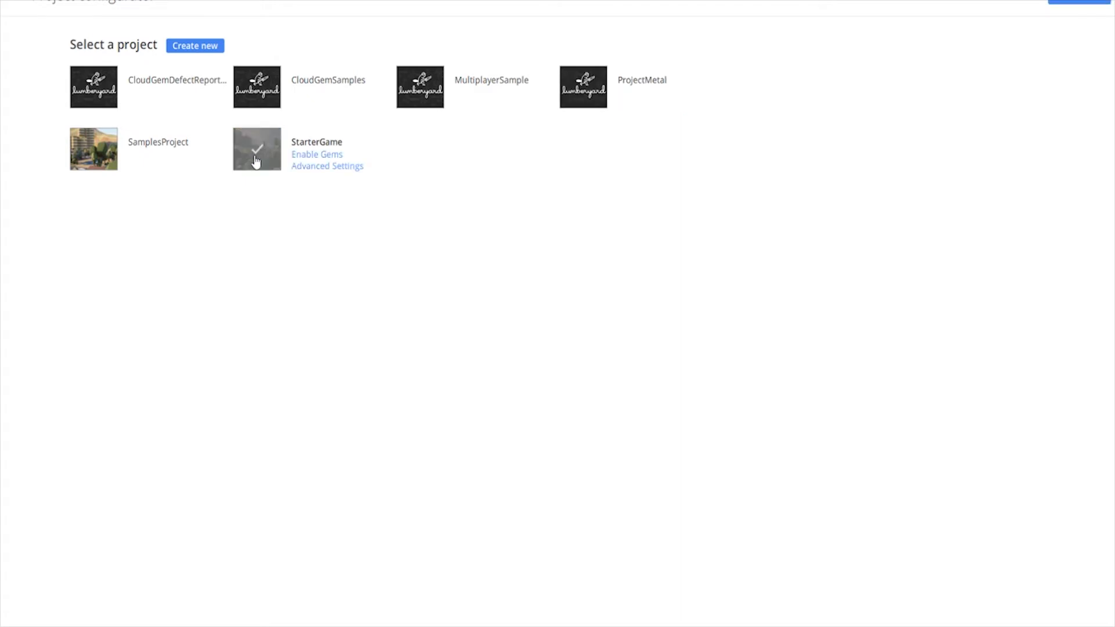
left_click(1086, 3)
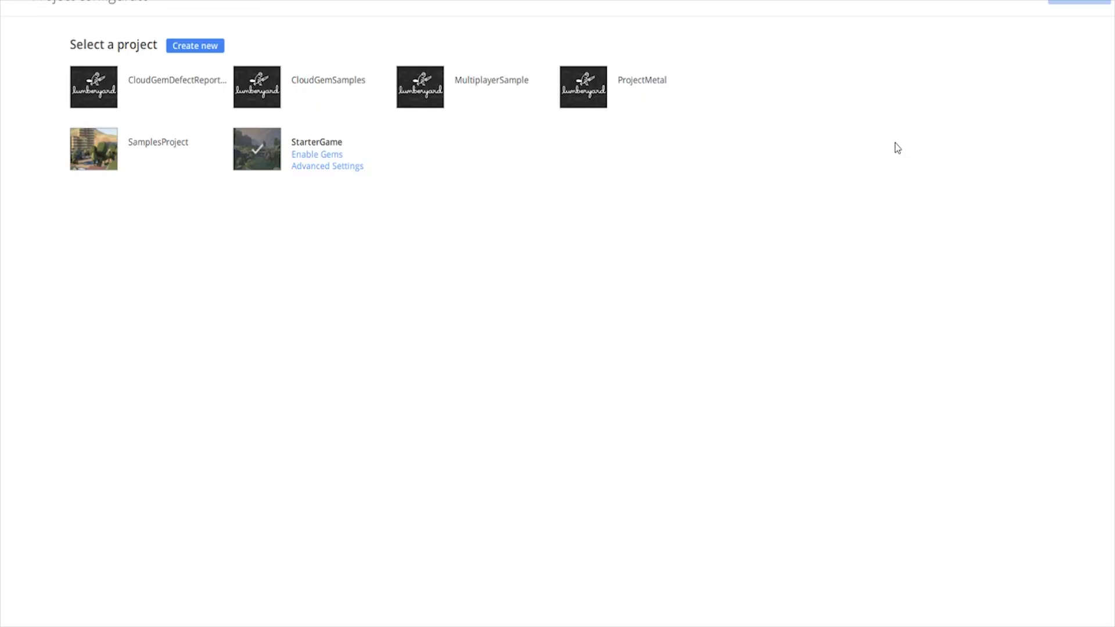
left_click(586, 88)
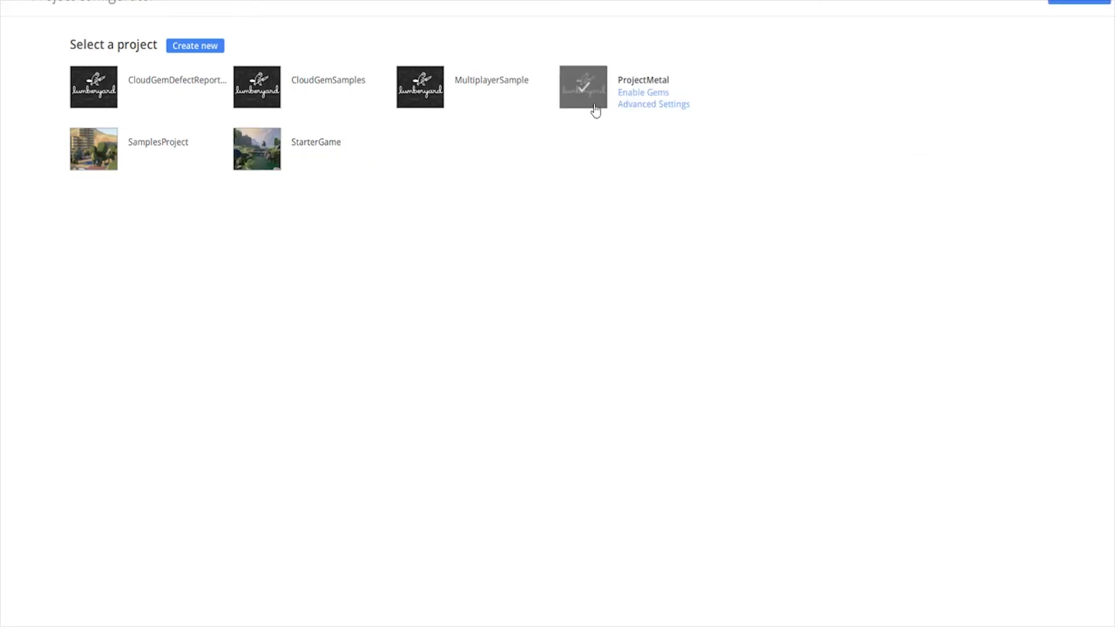
left_click(1082, 2)
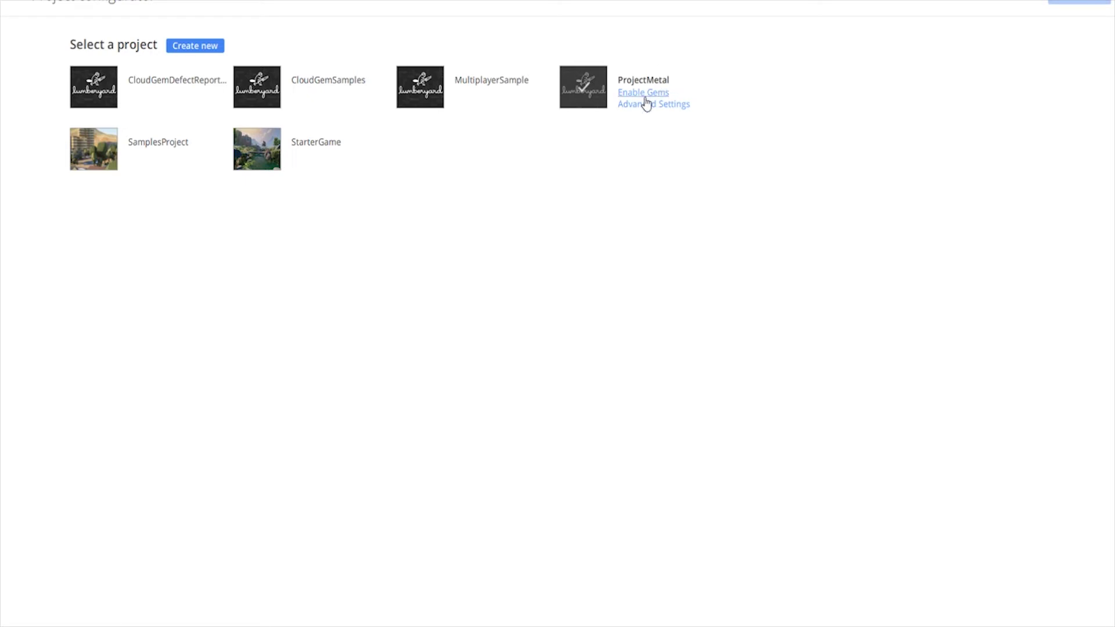
Open ProjectMetal's Gems list and scroll through it to check the enabled gems, like EMotion FX.
left_click(687, 93)
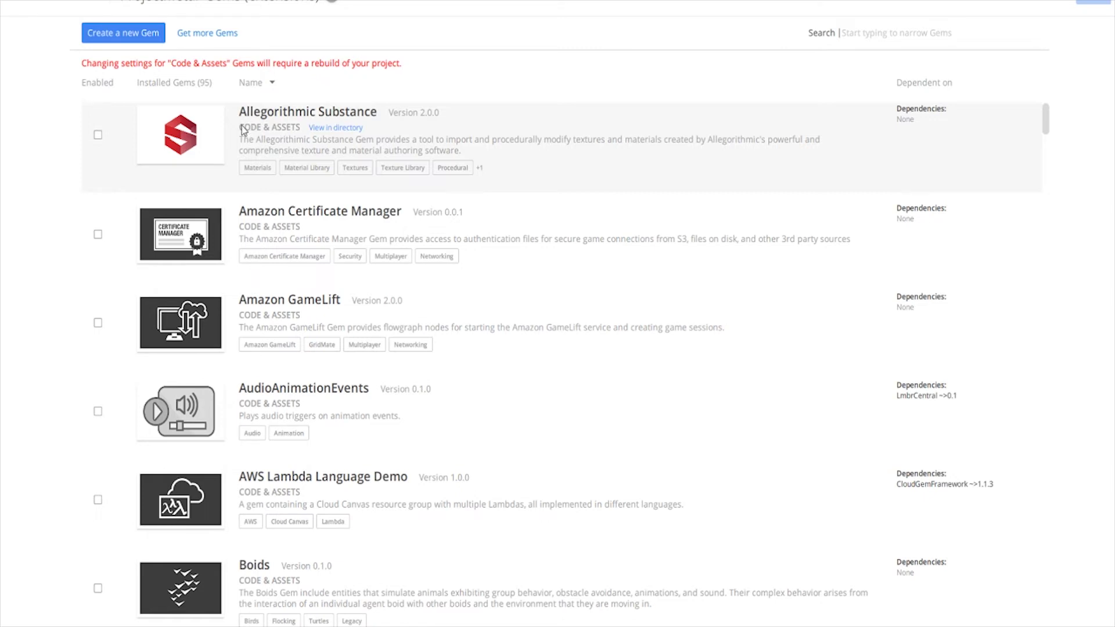
scroll(258, 141, "down", 20)
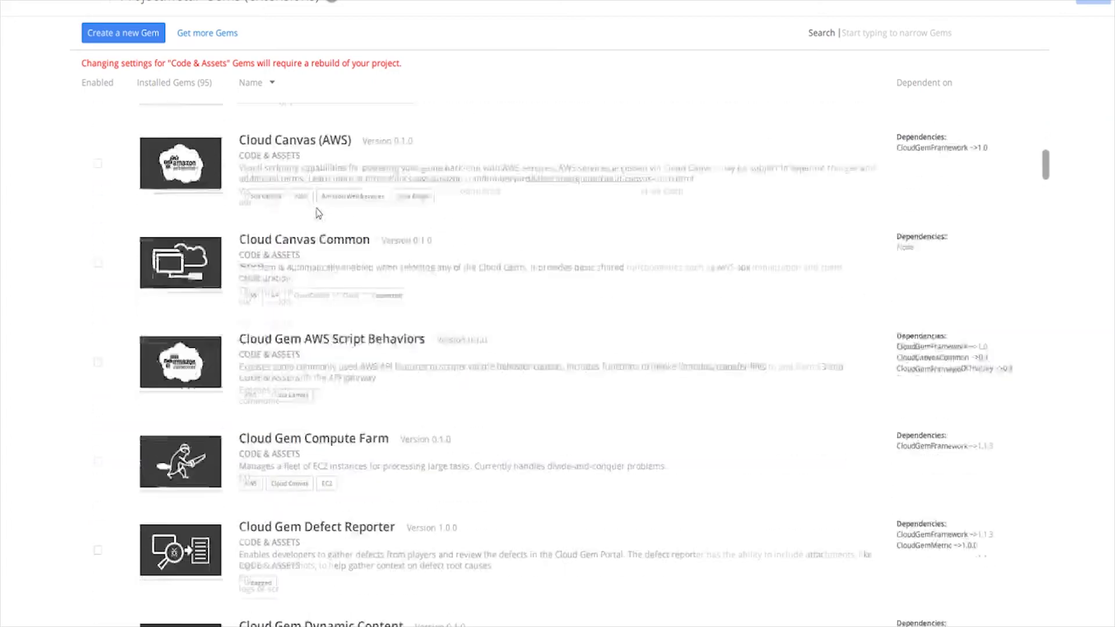
scroll(318, 214, "down", 8)
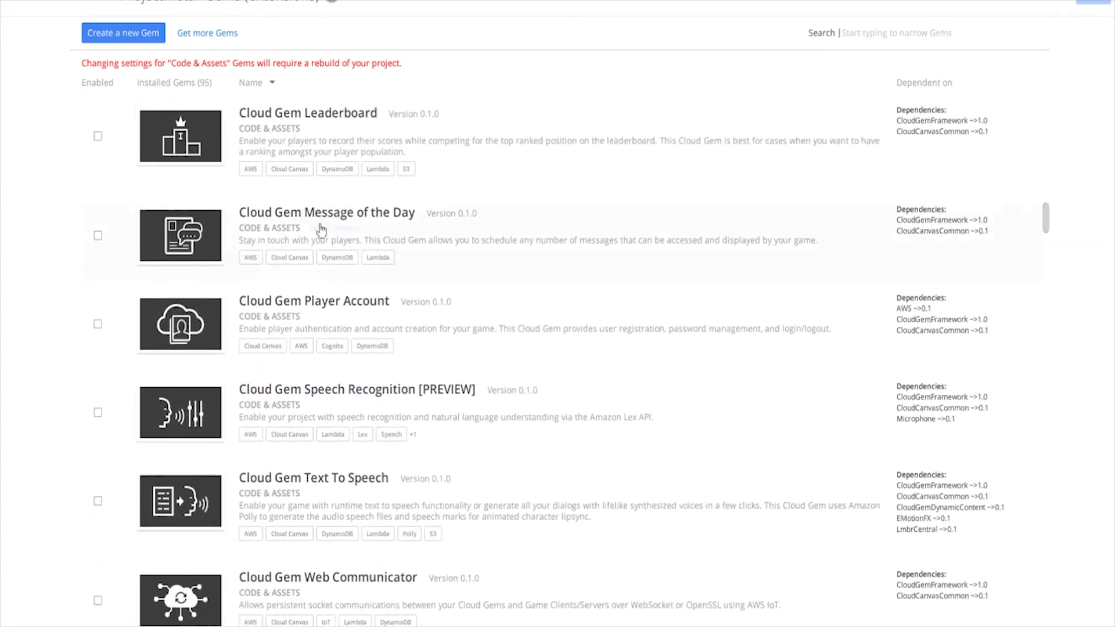
scroll(311, 337, "down", 6)
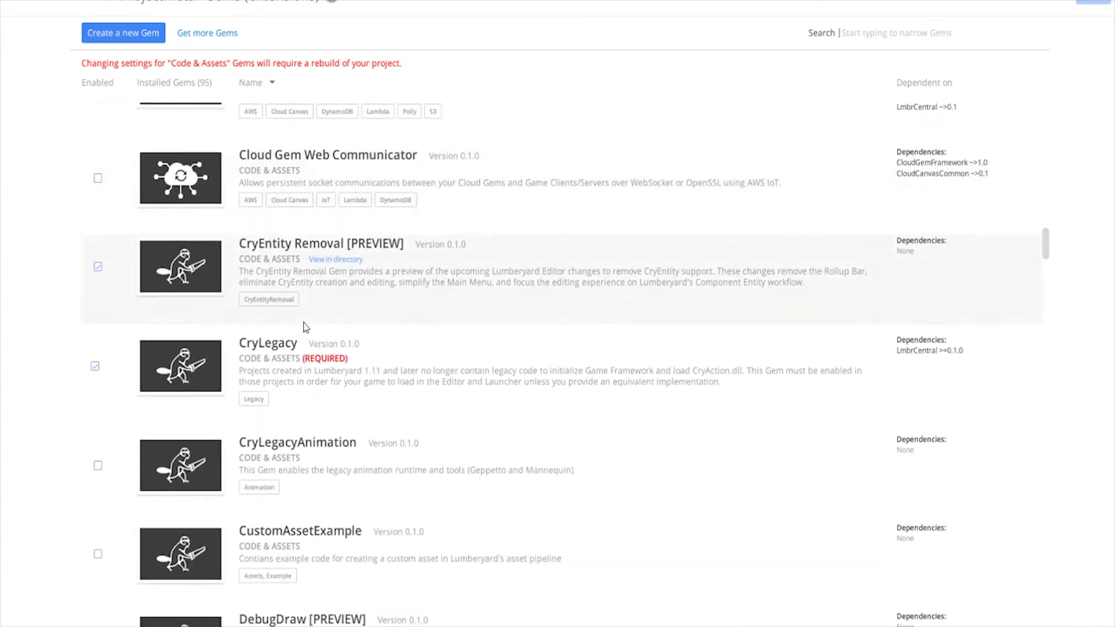
scroll(306, 328, "down", 7)
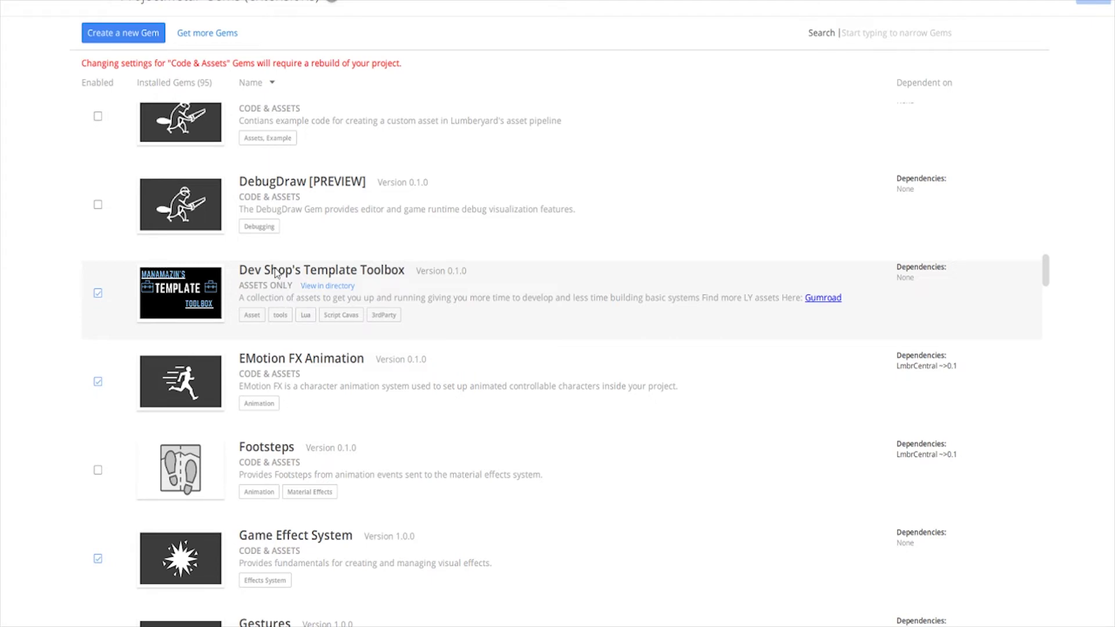
scroll(291, 290, "down", 3)
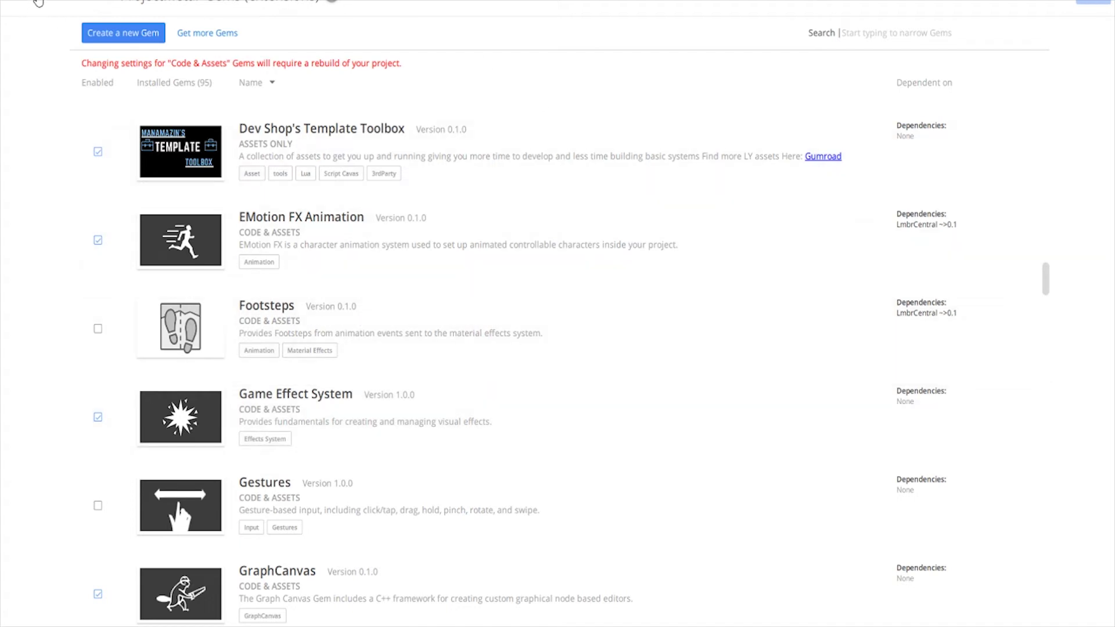
Return to project selection and open the dev folder under D:\Program Files\Lumberyard in Explorer.
left_click(38, 2)
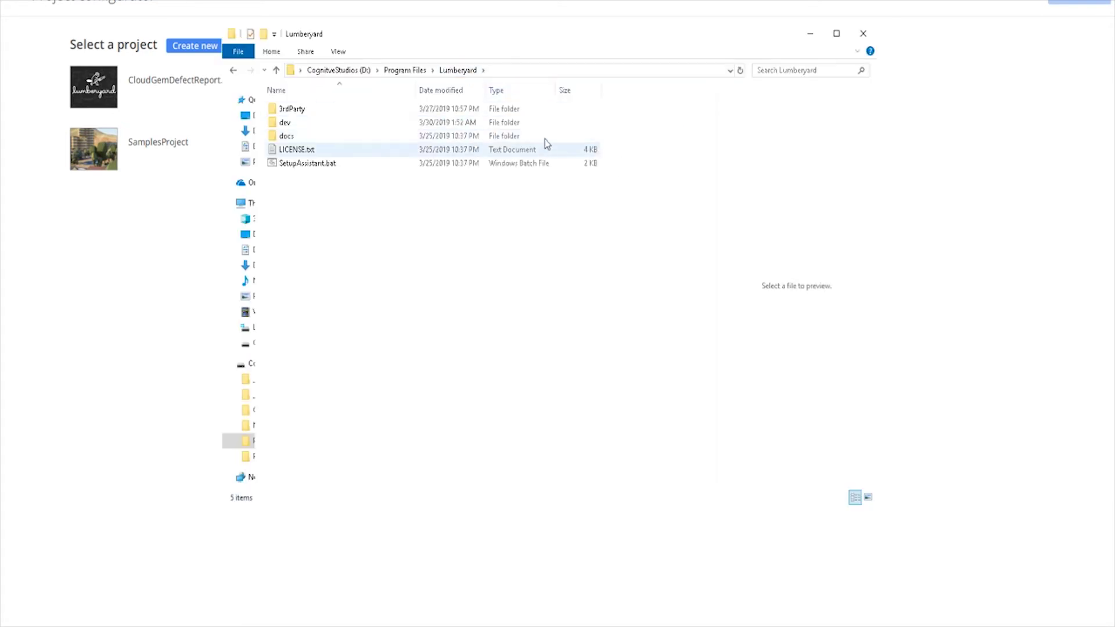
double_click(299, 127)
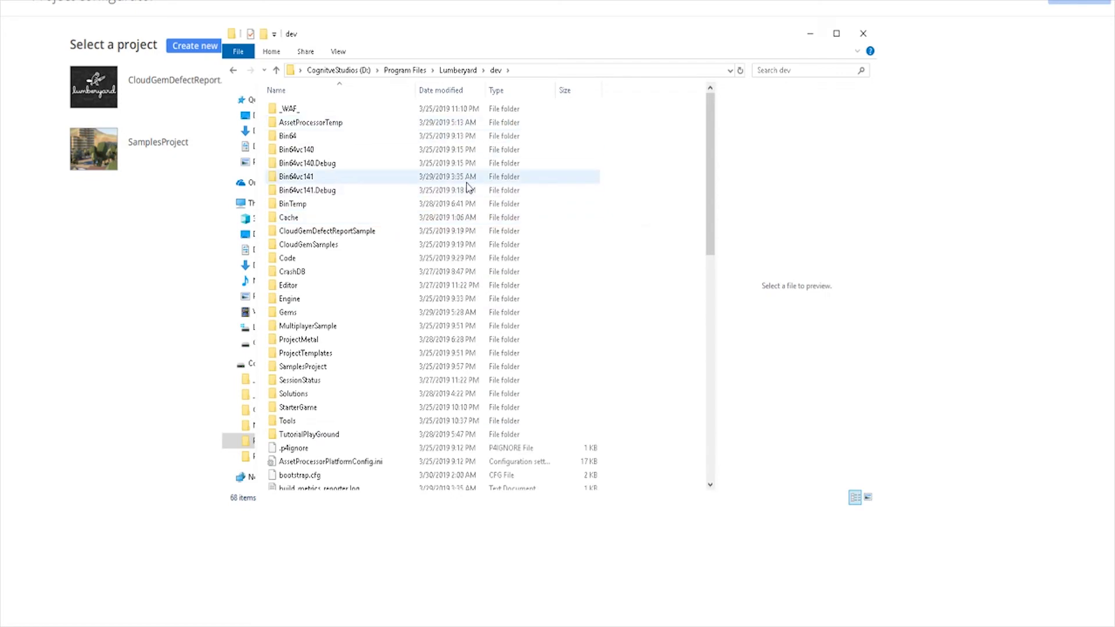
left_click(550, 70)
Launch Command Prompt in the dev folder via cmd and begin typing the lmbr_waf command.
type("cmd")
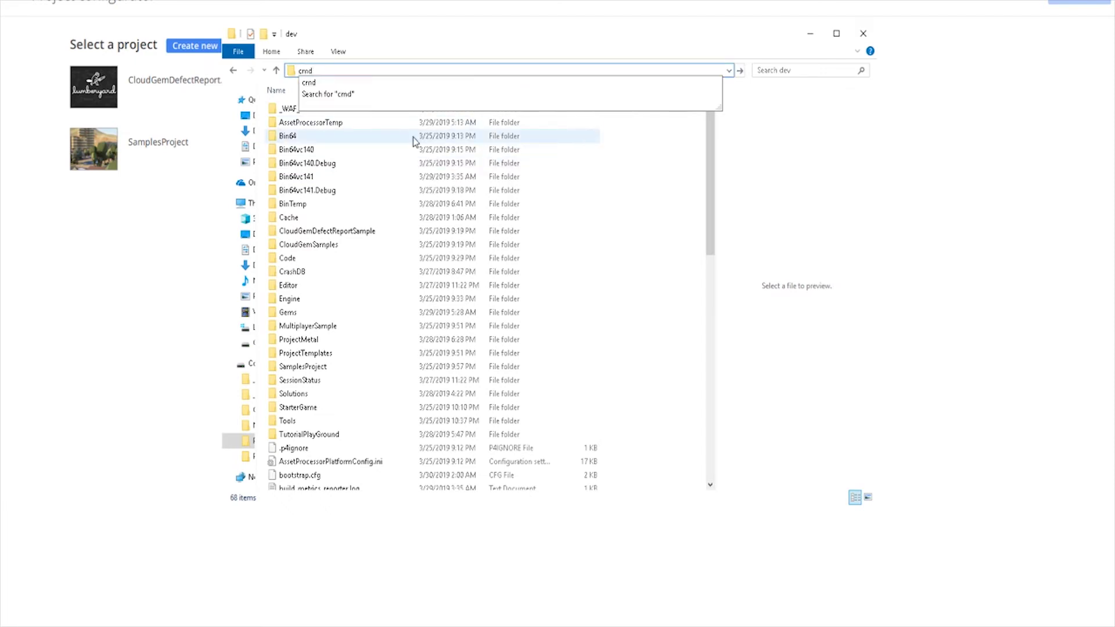
key("Return")
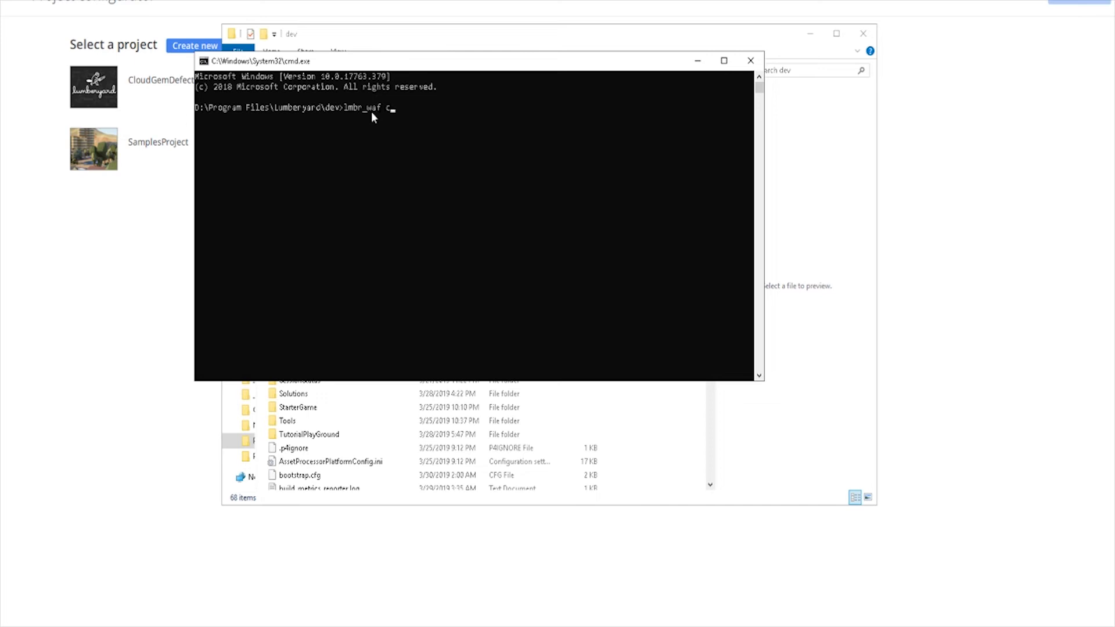
type("onfigure")
key("BackSpace")
key("BackSpace")
key("BackSpace")
key("BackSpace")
key("BackSpace")
key("BackSpace")
Enter lmbr_waf build_win_x64_vs2017_profile, replacing -p all with -p game.
type("ld_win_x64_vs2017_profile -p all")
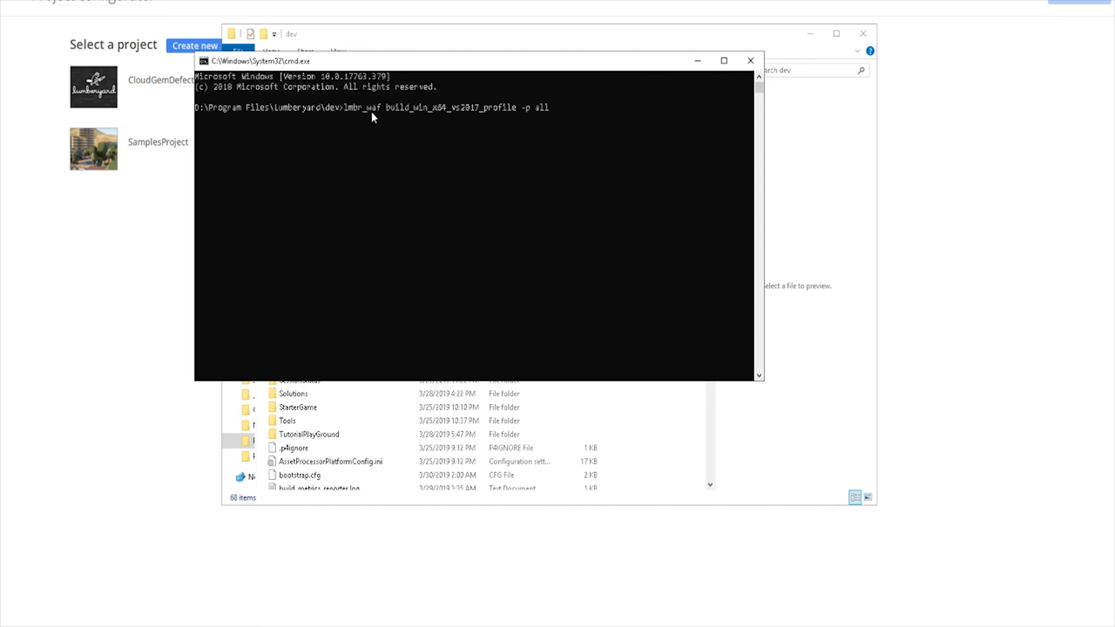
key("BackSpace")
key("BackSpace")
key("BackSpace")
key("BackSpace")
key("BackSpace")
key("BackSpace")
key("BackSpace")
type("-p game")
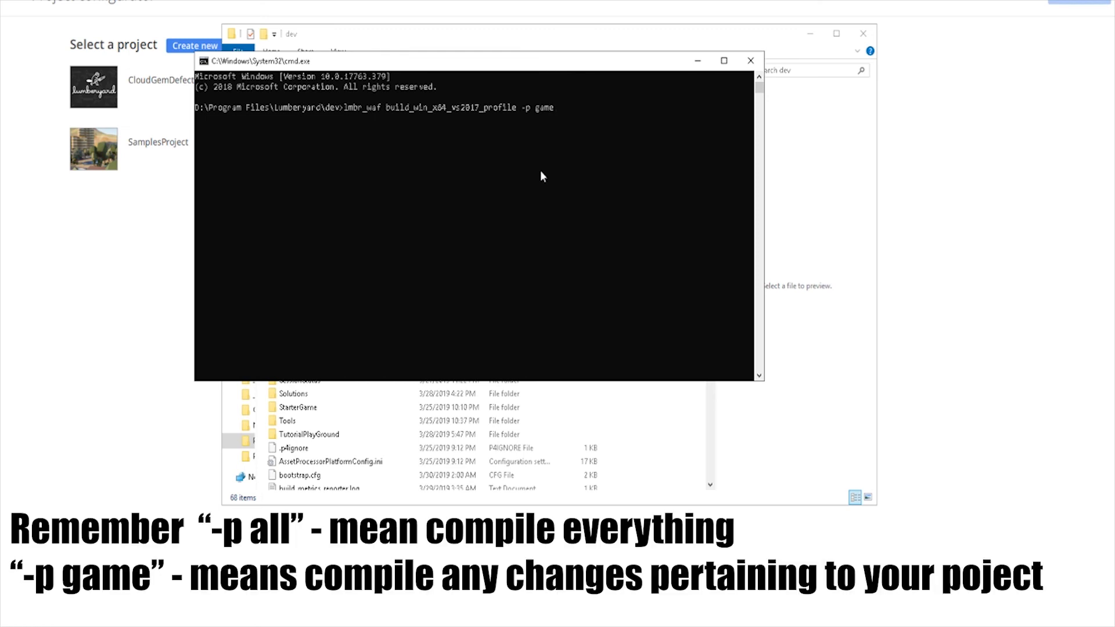